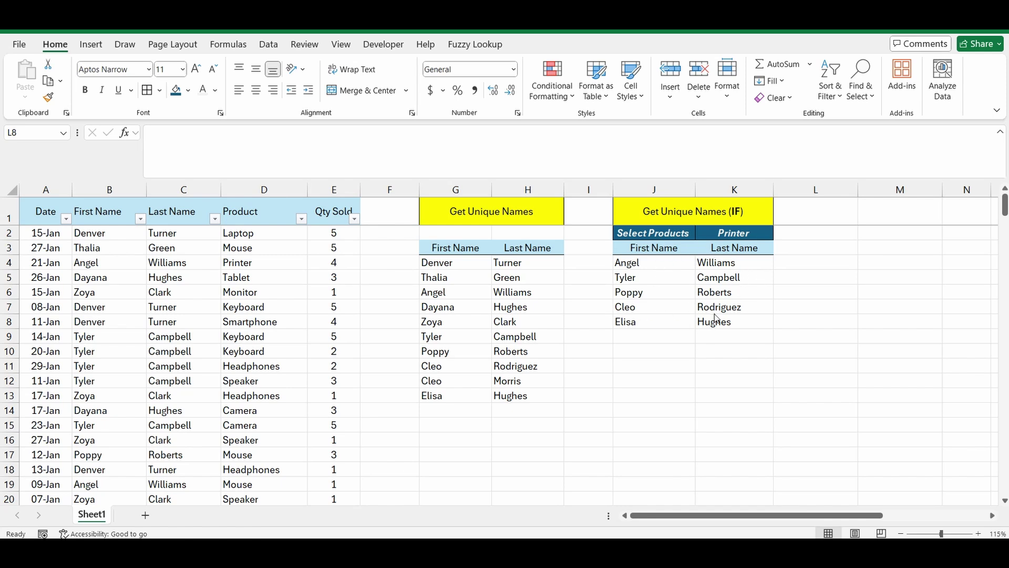
Step: Set the product in K2 to Mouse, then change it to Printer
left_click(737, 232)
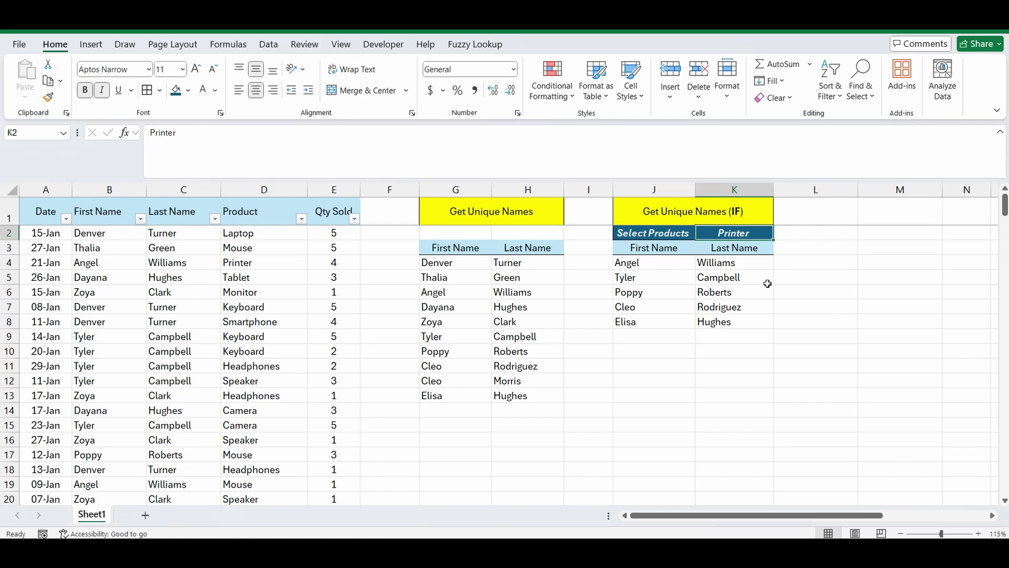
type("Mouse")
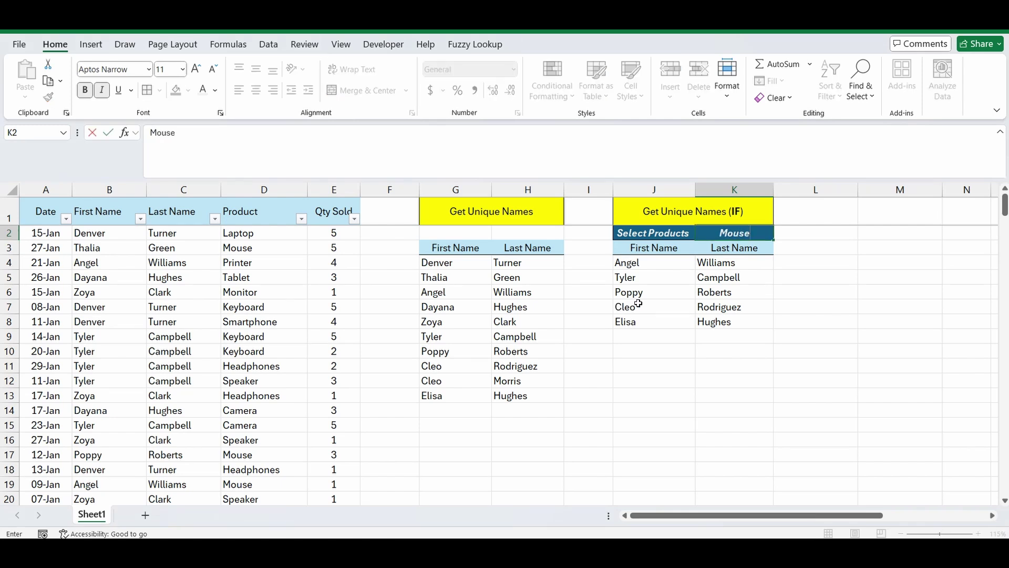
key("Return")
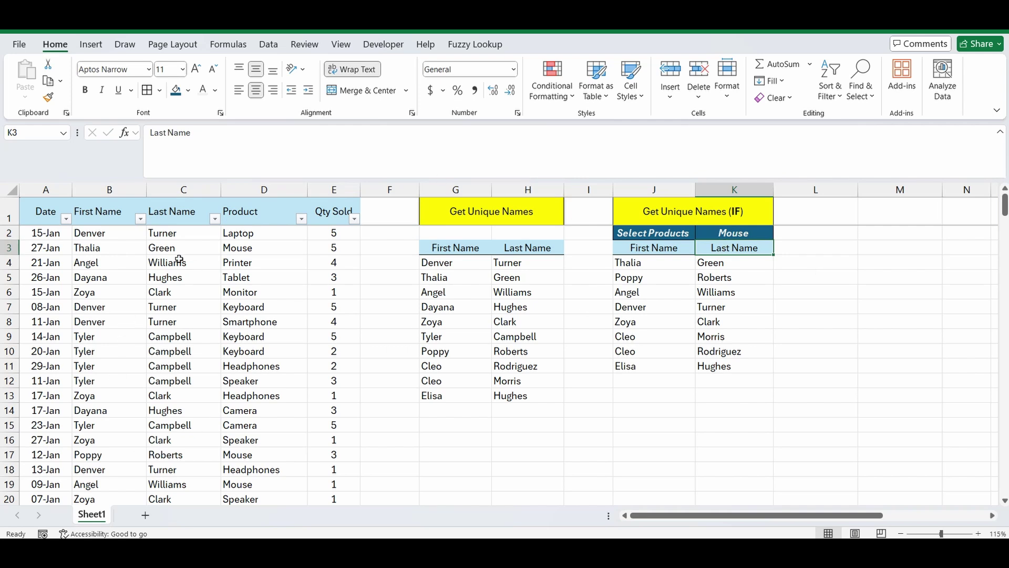
left_click(738, 232)
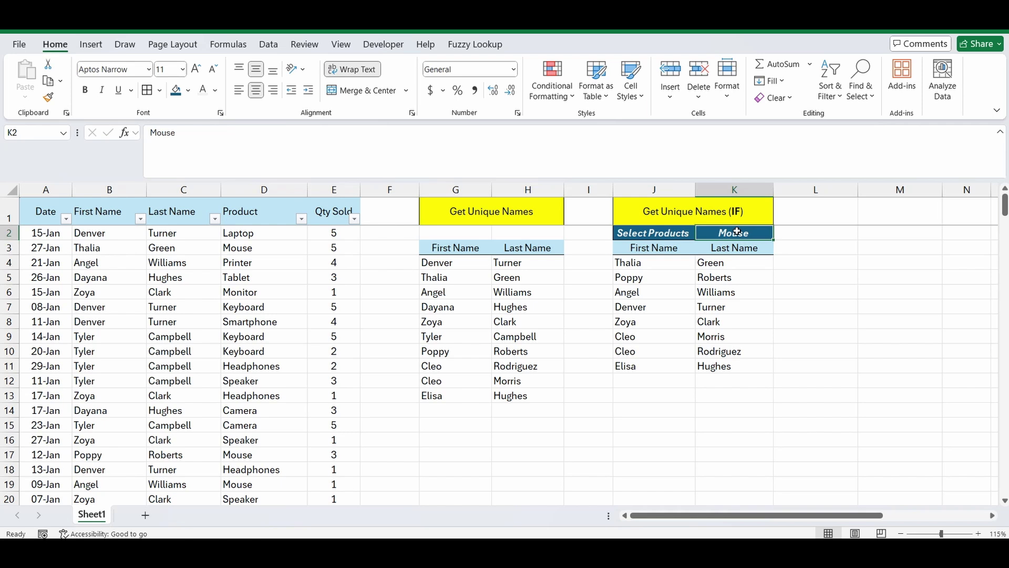
key("F2")
key("BackSpace")
key("BackSpace")
key("BackSpace")
key("BackSpace")
key("BackSpace")
type("Printer")
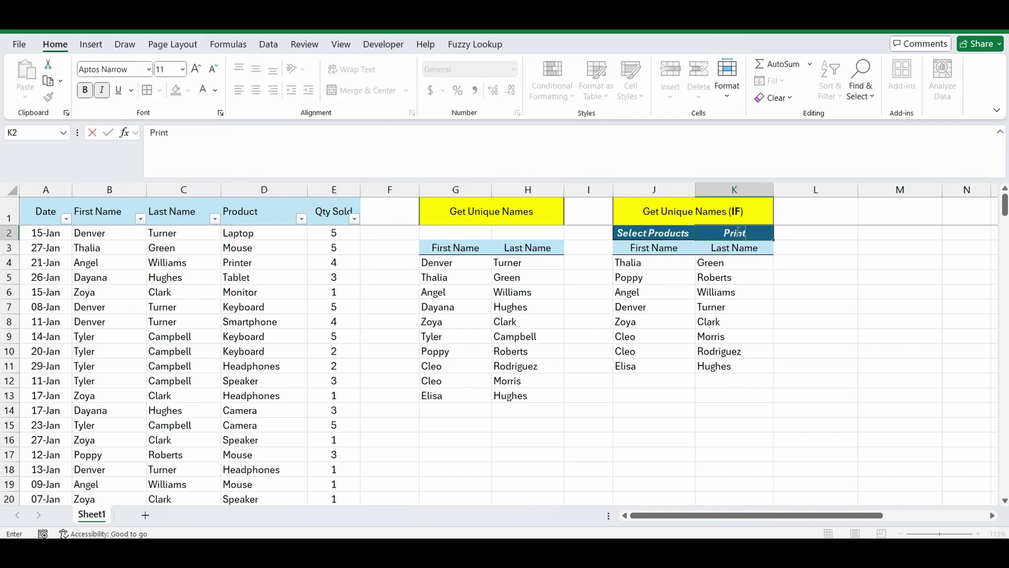
key("Return")
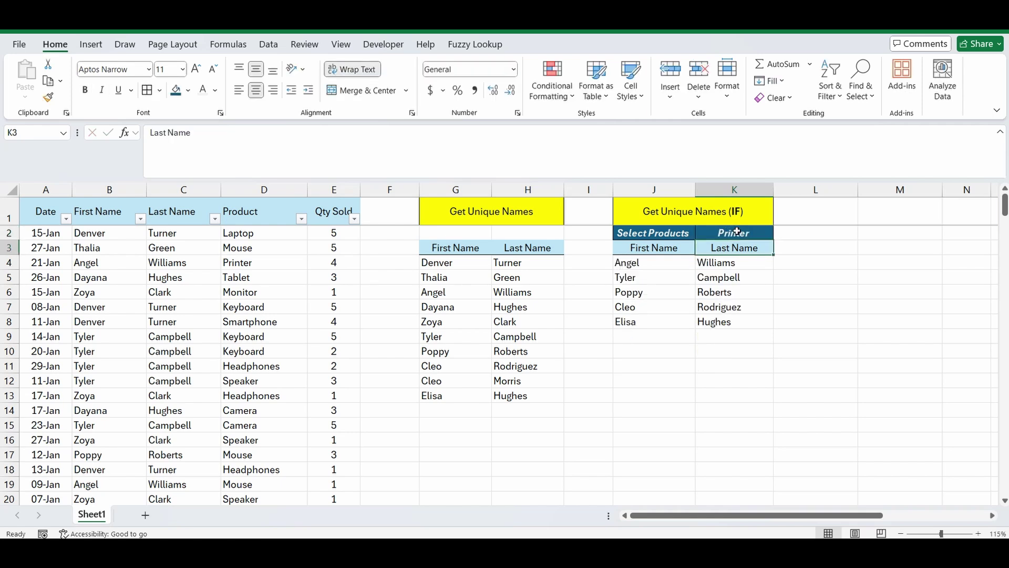
Step: Delete both existing unique name formulas from row 4 (G4:L4)
left_click(808, 263)
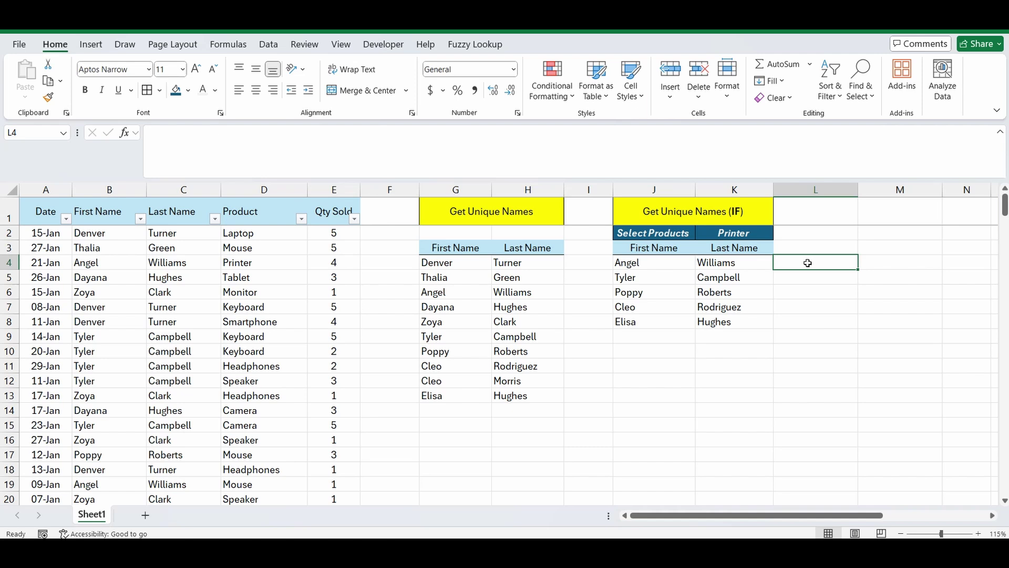
key("shift+Left")
key("shift+Left")
key("shift+Left")
key("shift+Left")
key("shift+Left")
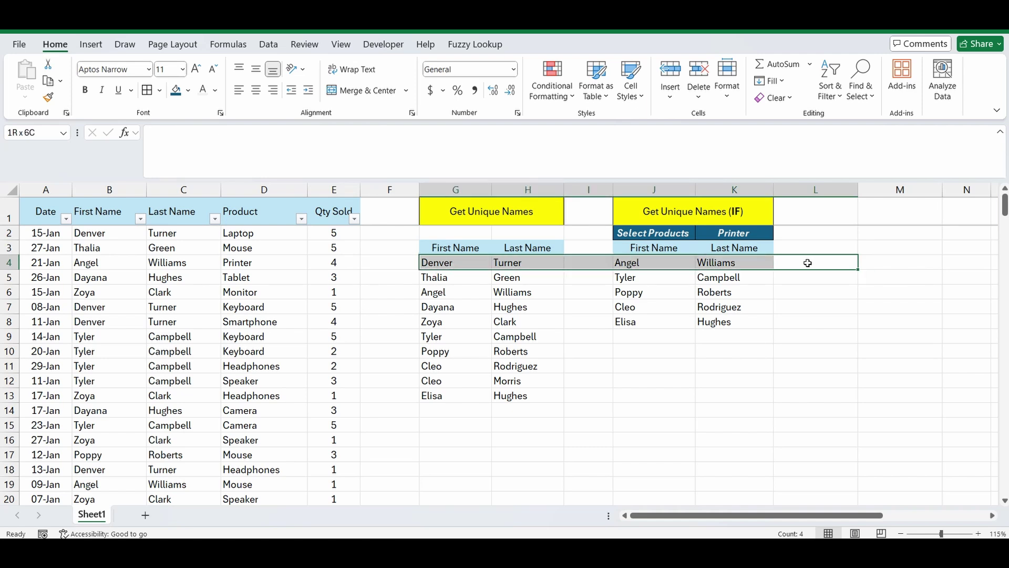
key("Delete")
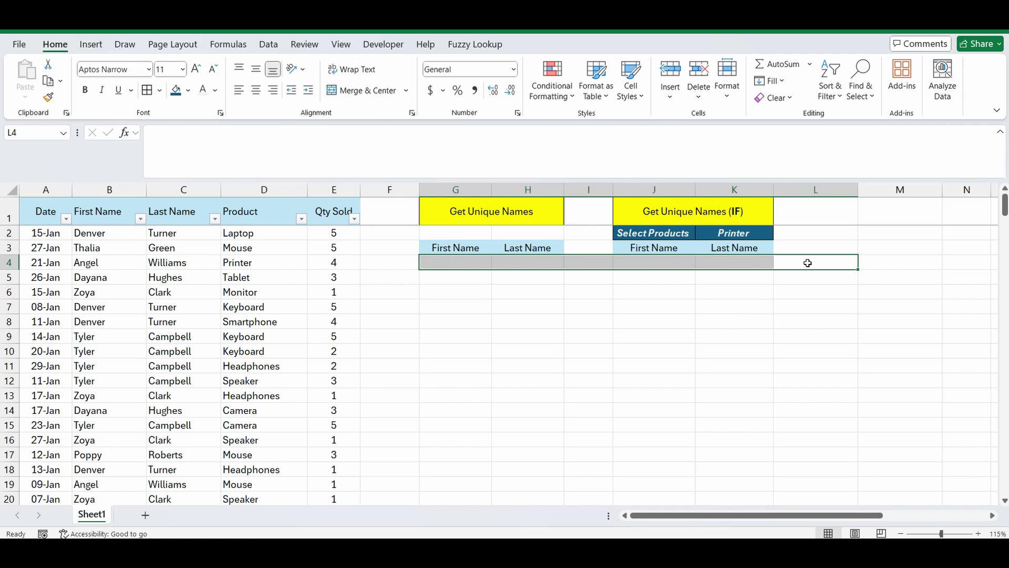
left_click(776, 336)
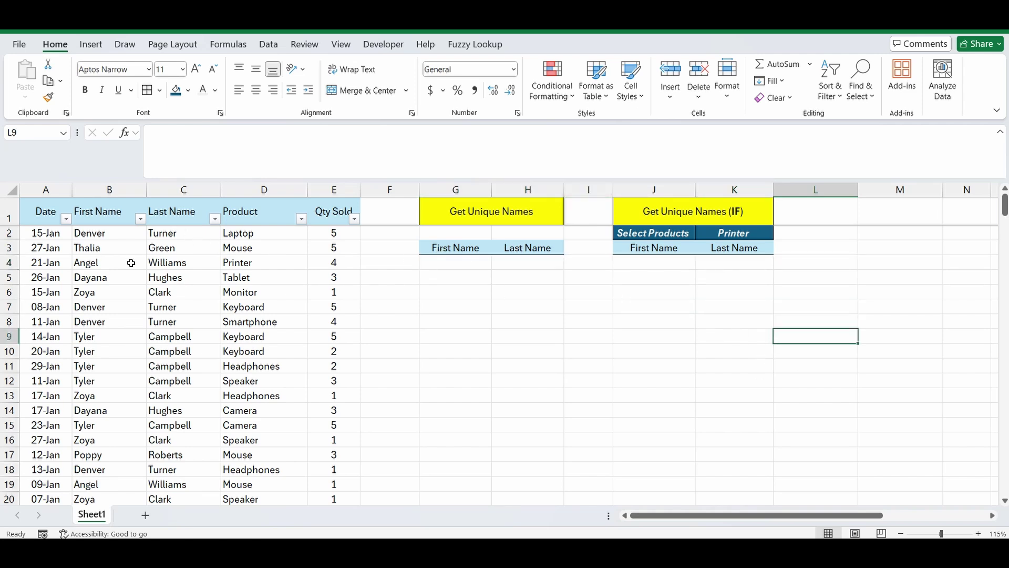
Step: Enter =UNIQUE(B2:C149) in G4 to spill ten unique first/last name pairs
left_click(447, 262)
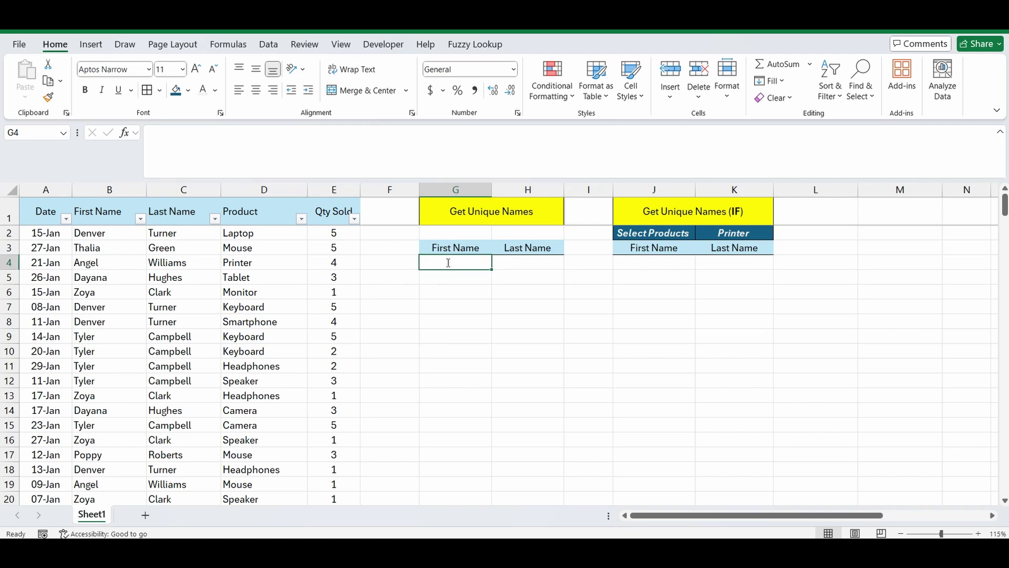
type("=uni")
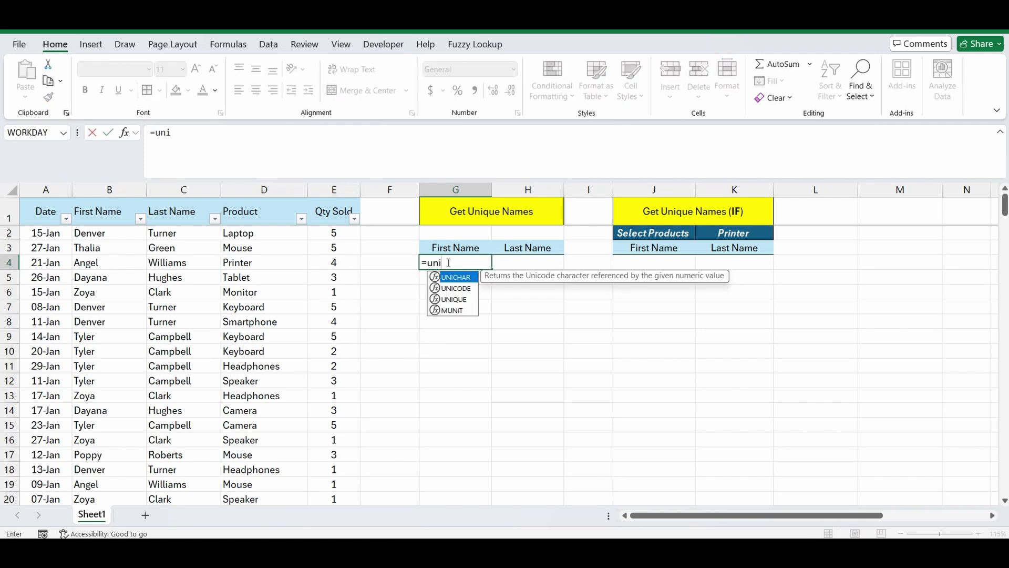
type("q")
key("Tab")
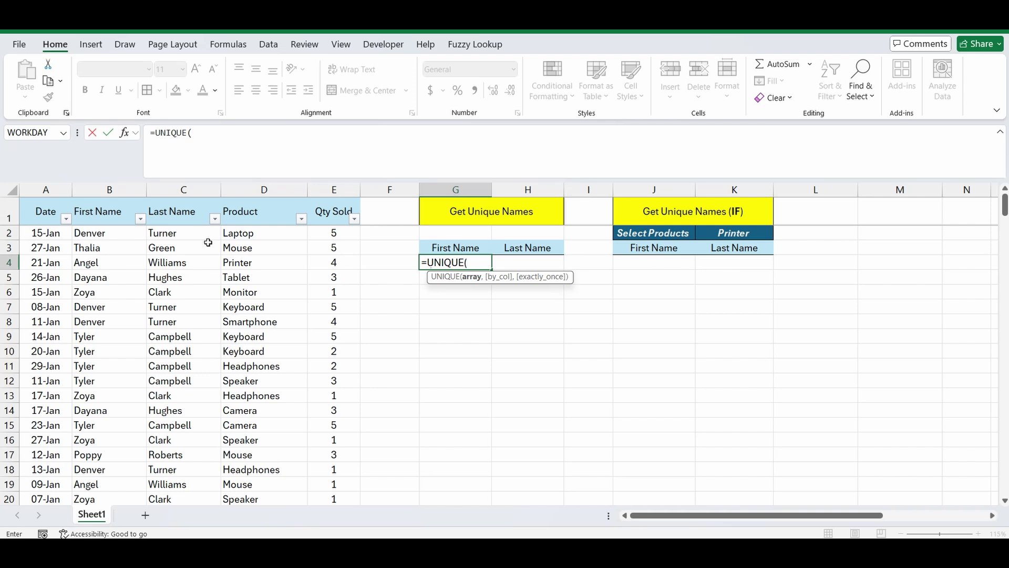
left_click_drag(90, 236, 158, 235)
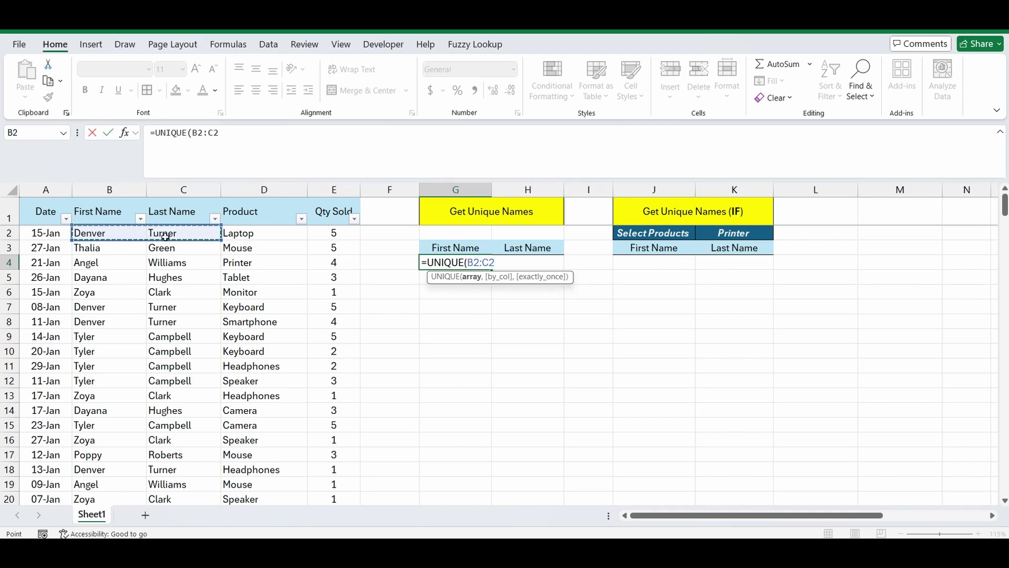
key("ctrl+shift+Down")
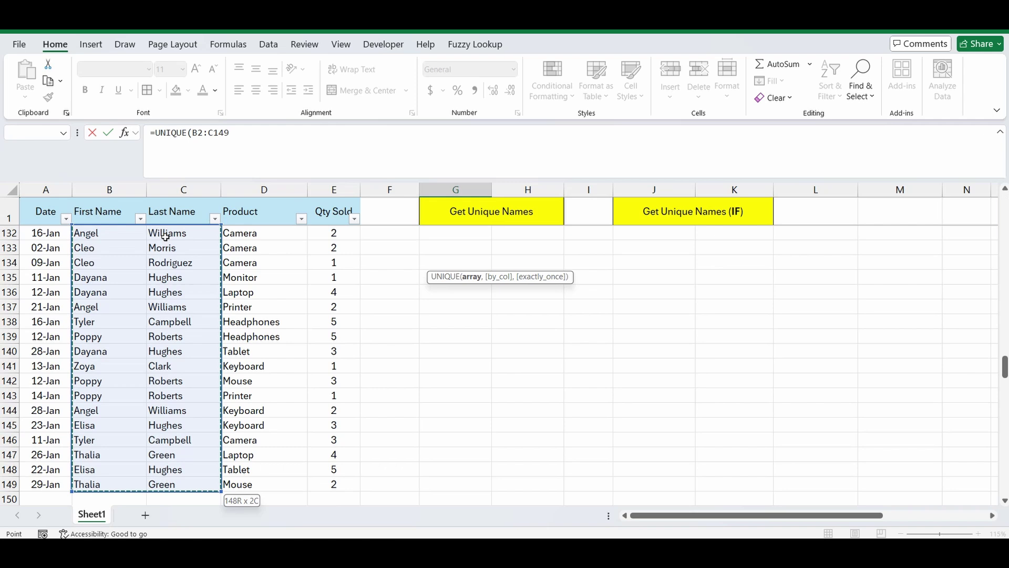
type(")")
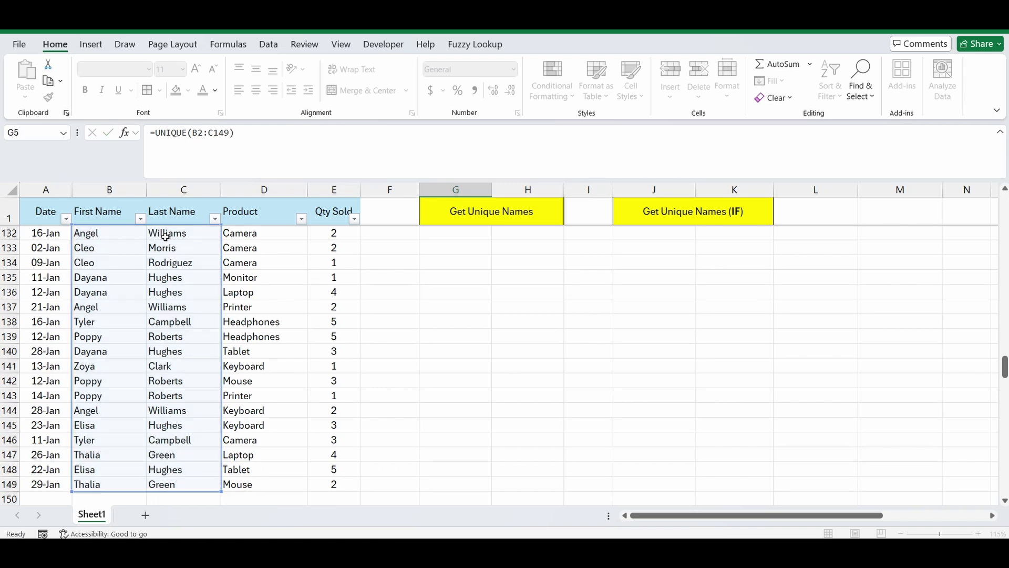
key("Return")
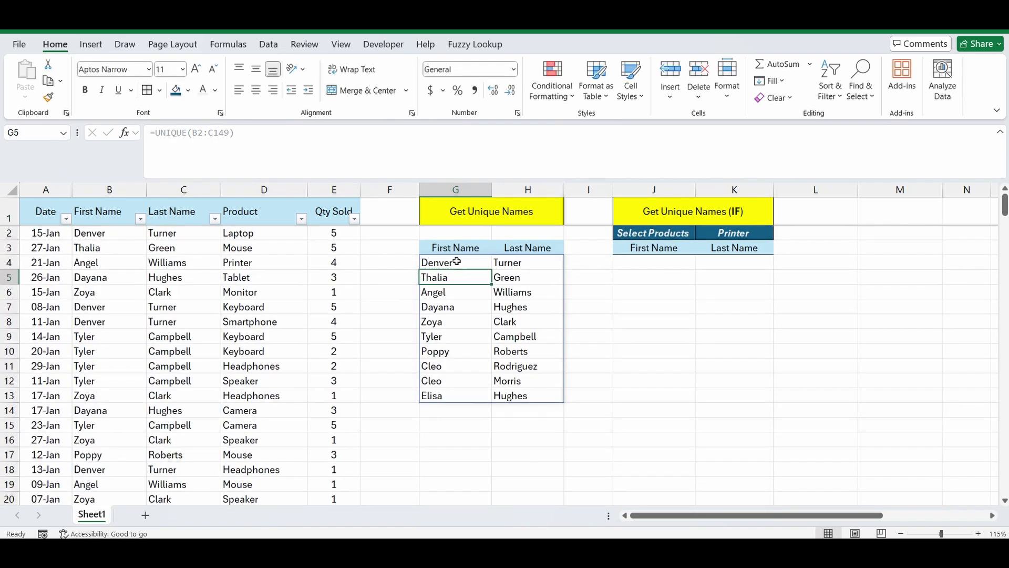
left_click_drag(456, 262, 508, 399)
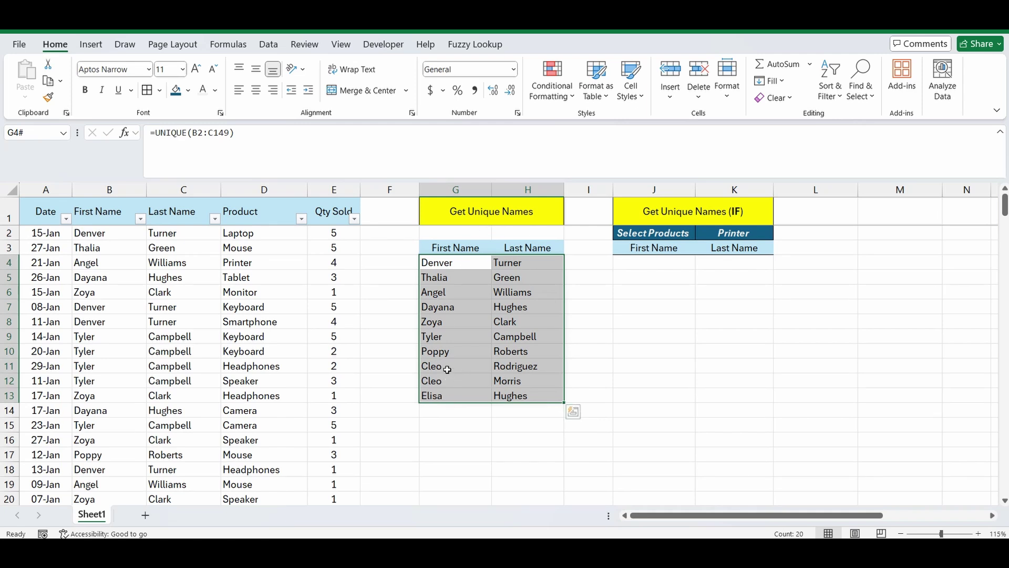
Step: Change the G4 formula to =UNIQUE(B2:B149) so it lists nine unique first names
left_click(450, 263)
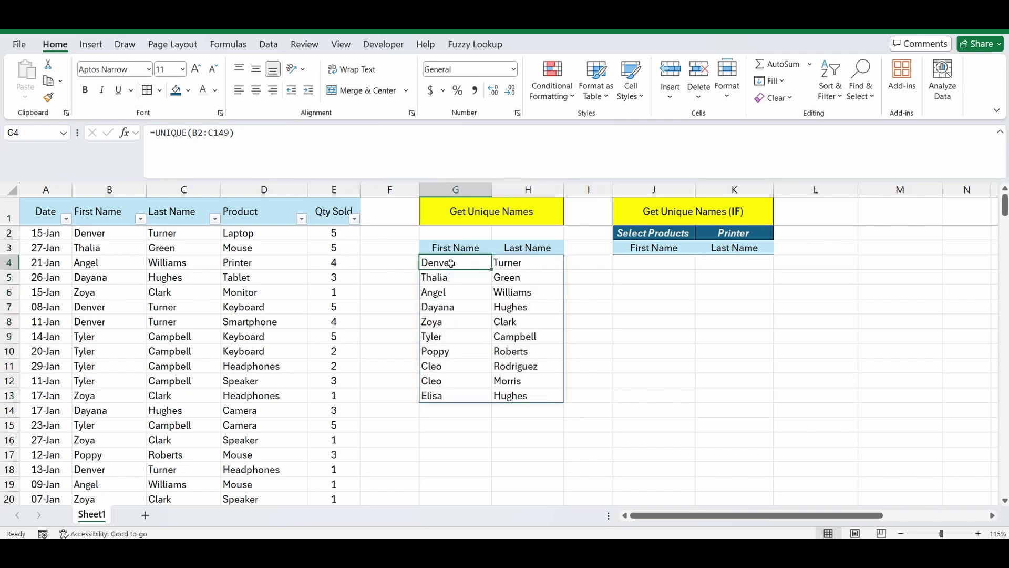
left_click(210, 133)
key("BackSpace")
type("b")
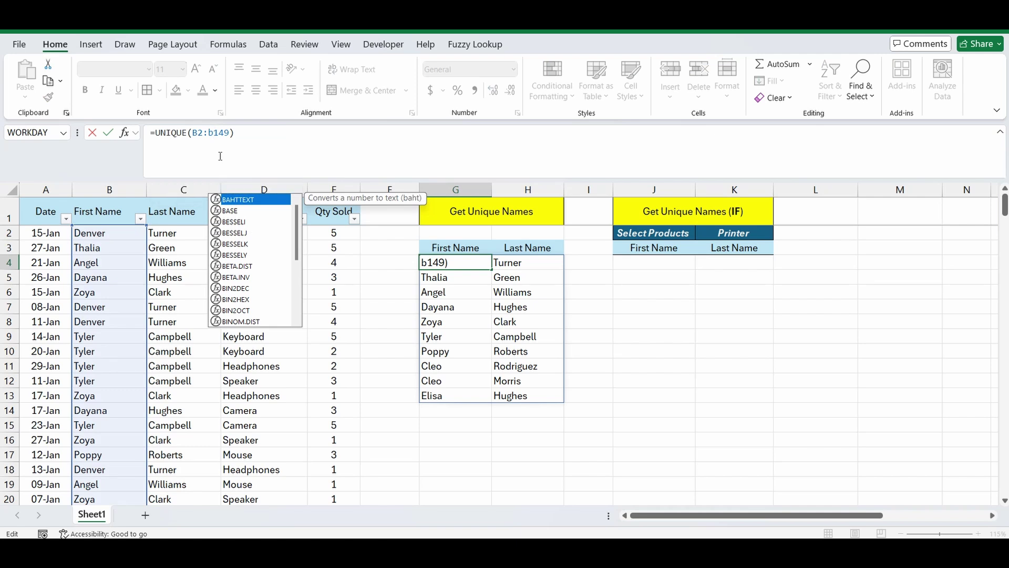
key("Return")
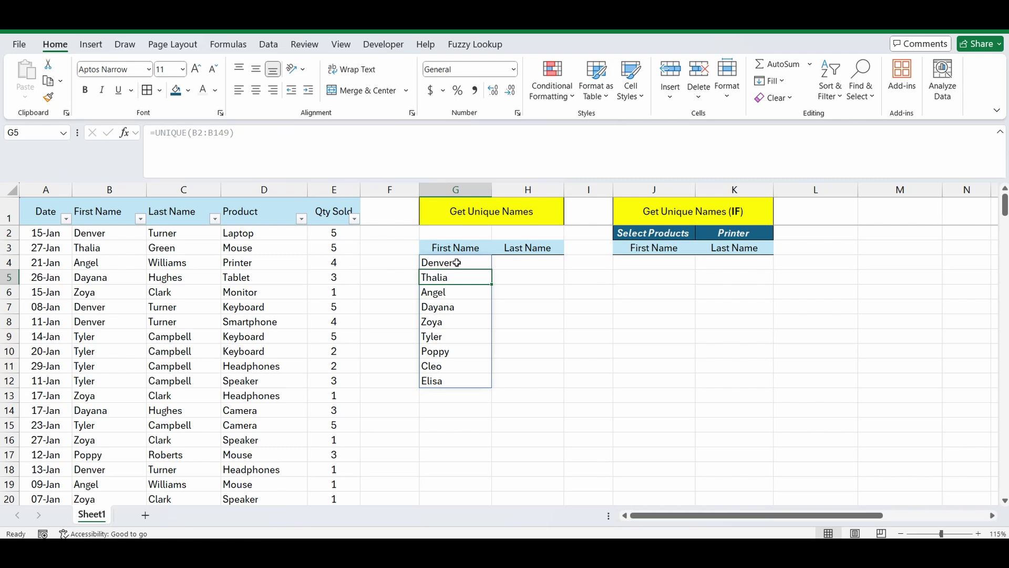
left_click_drag(457, 263, 451, 379)
left_click(555, 343)
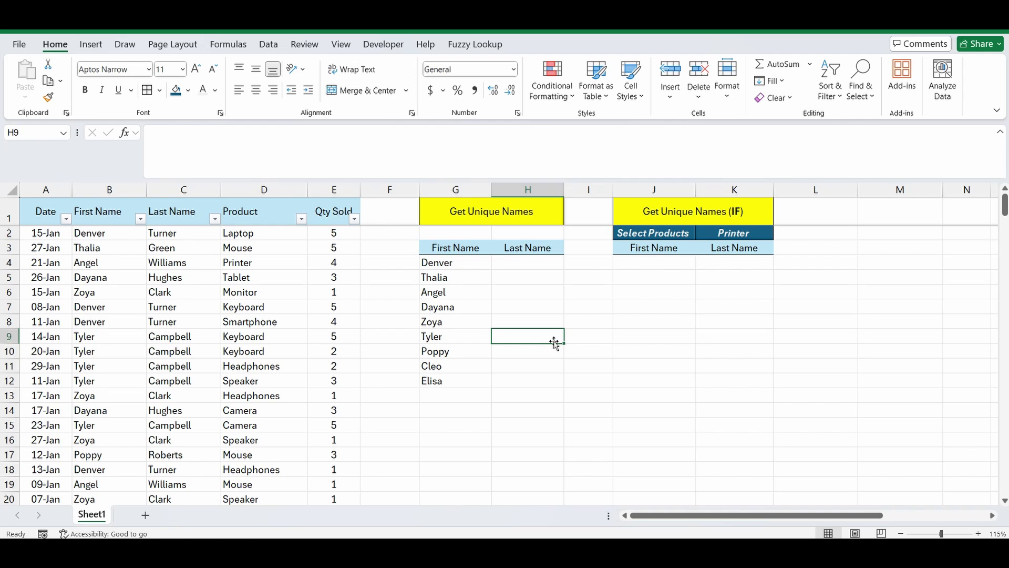
Step: Start a FILTER formula in J4 using B2:D149 as the source range
left_click(656, 263)
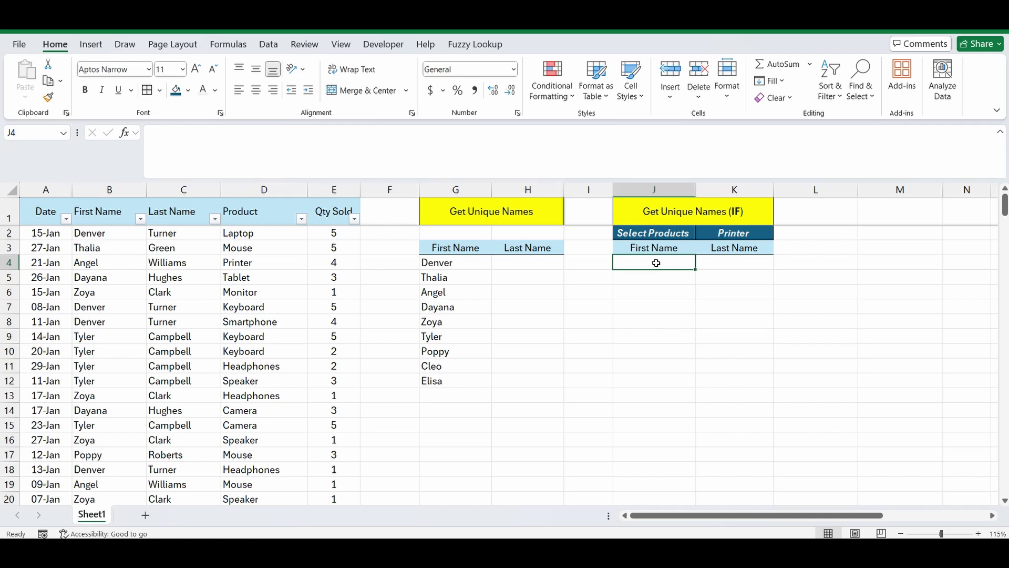
type("=fil")
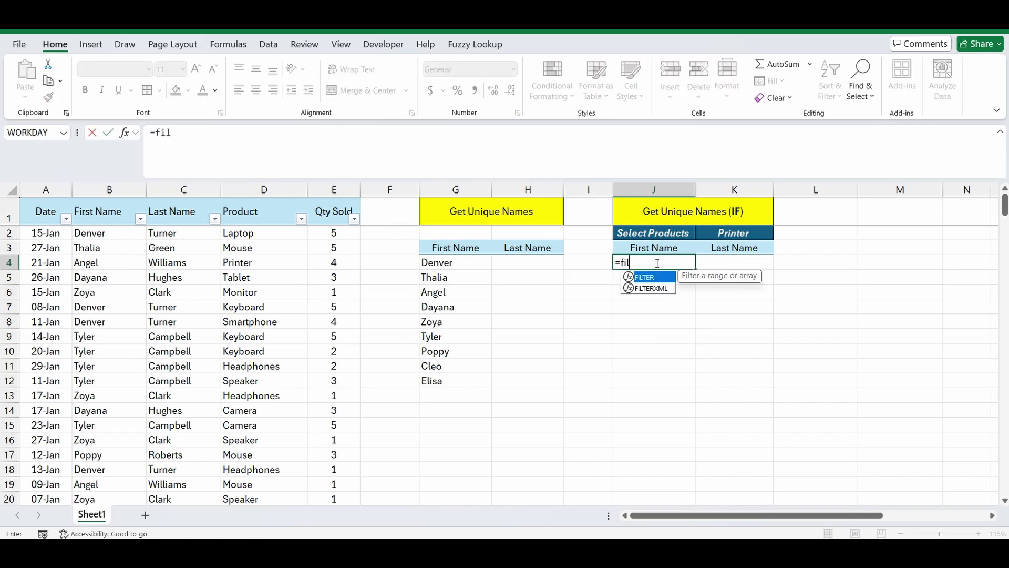
type("ter(")
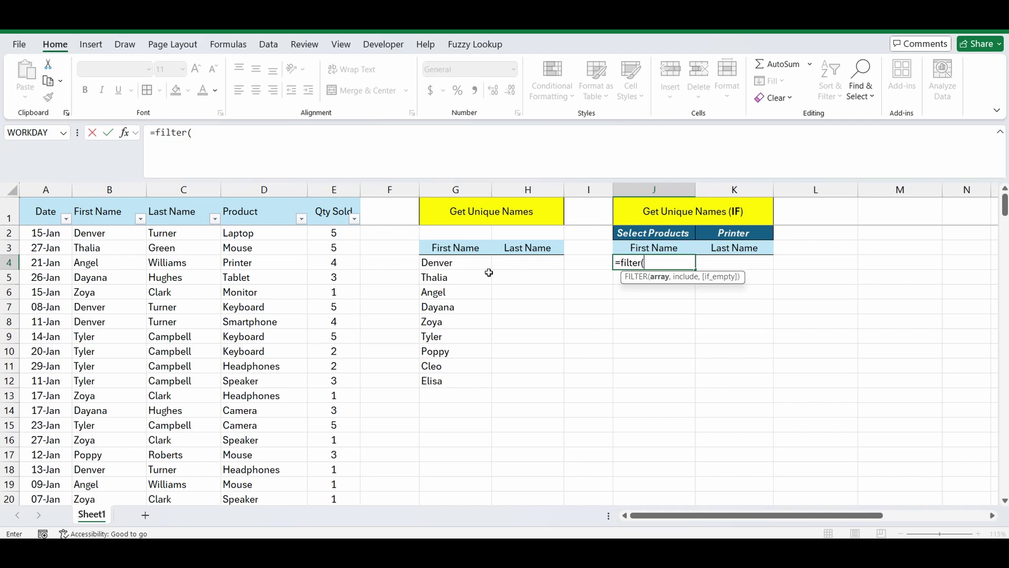
left_click_drag(111, 235, 250, 235)
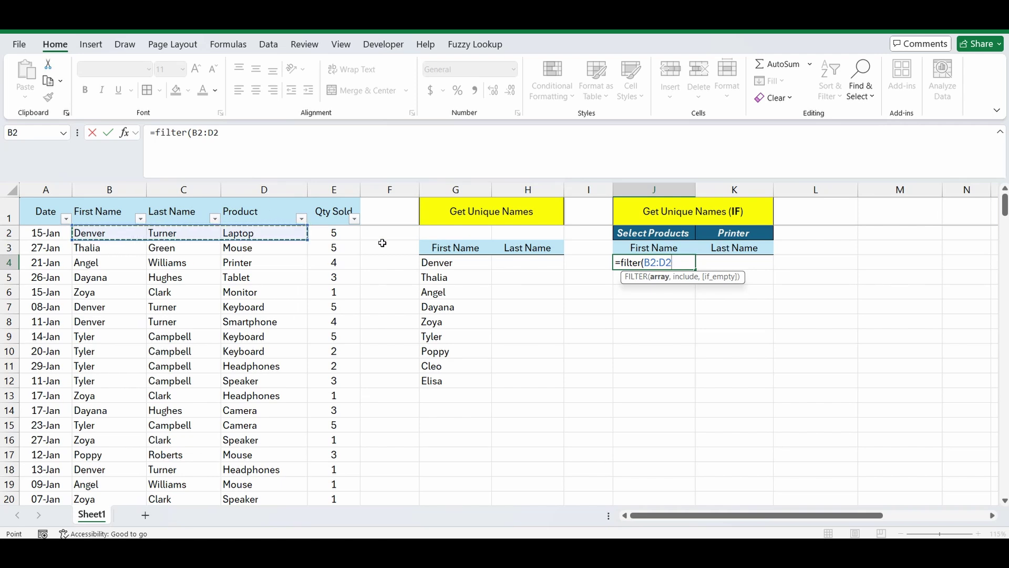
key("ctrl+shift+Down")
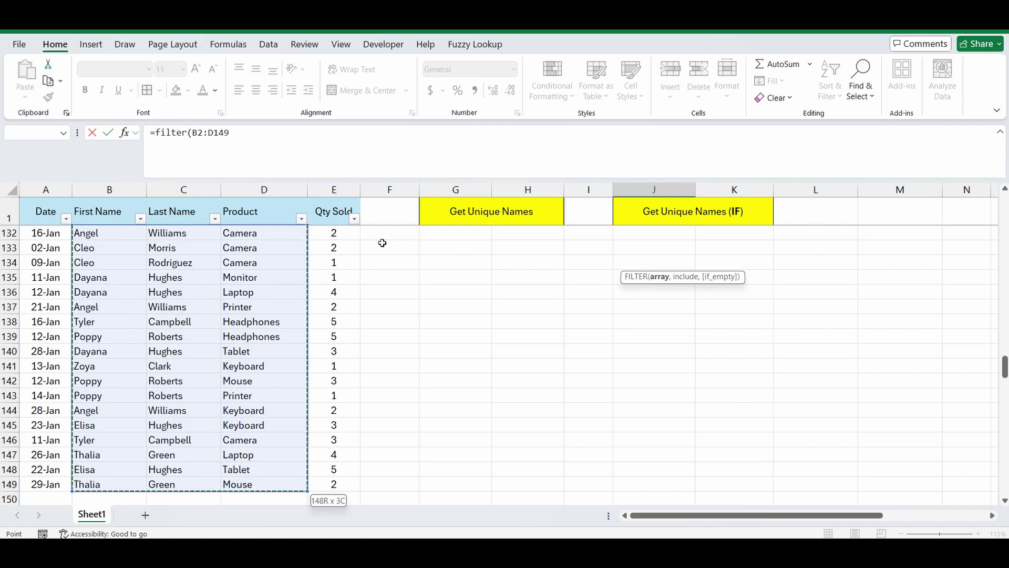
type(",")
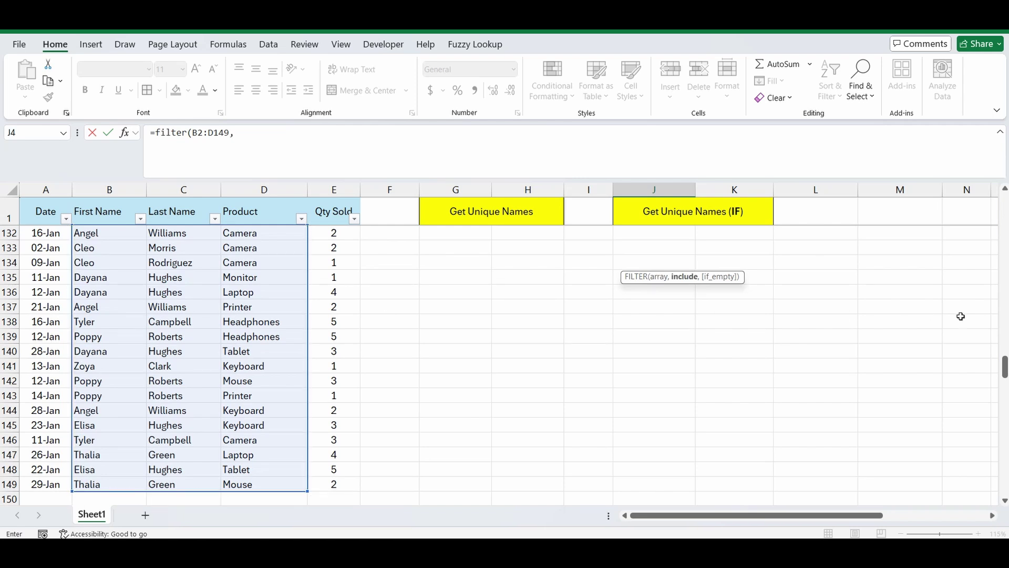
Step: Add the condition D2:D149=K2 to return the eight Printer sales rows
left_click_drag(1005, 367, 958, 202)
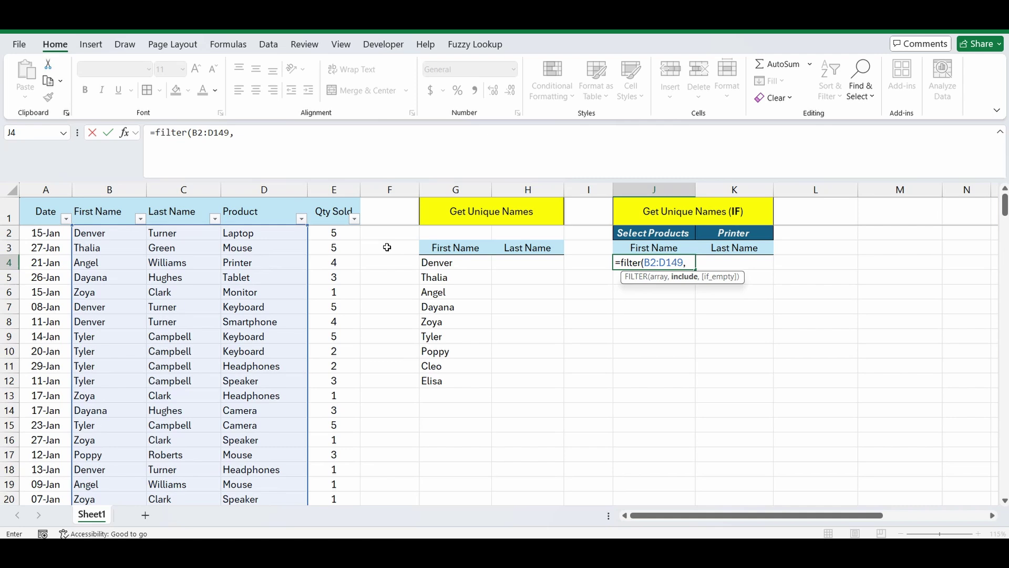
left_click(260, 233)
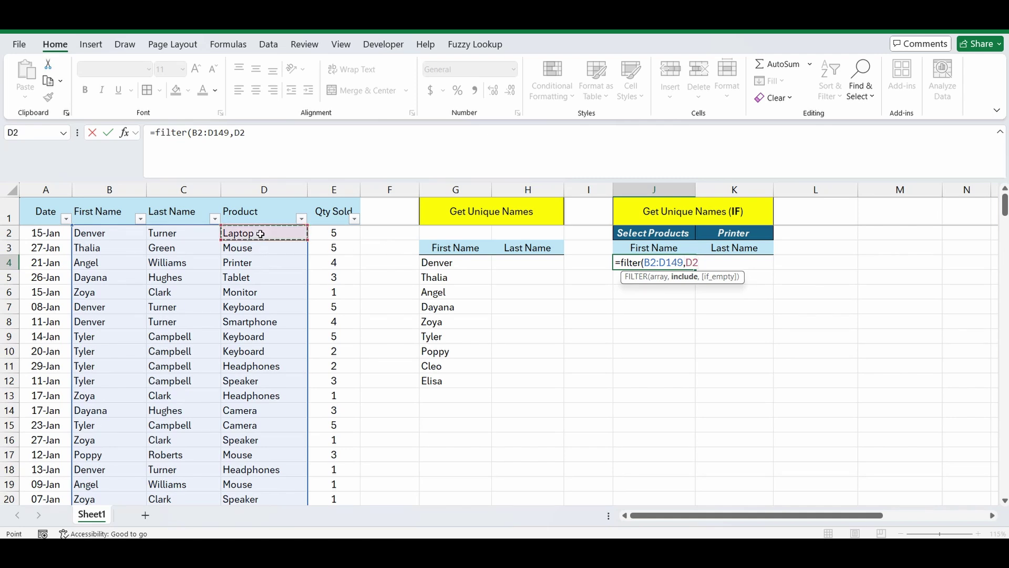
key("ctrl+shift+Down")
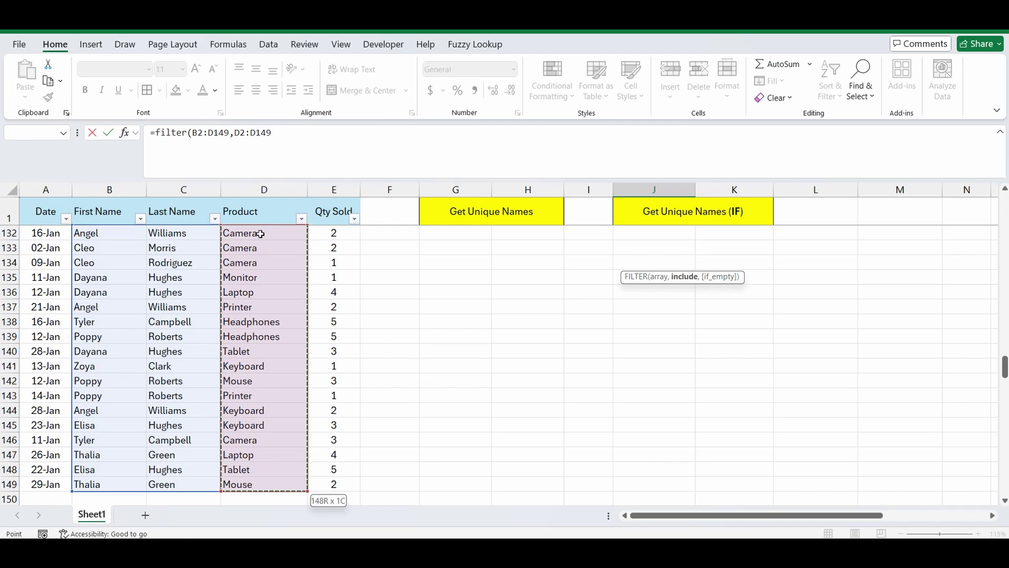
type("=")
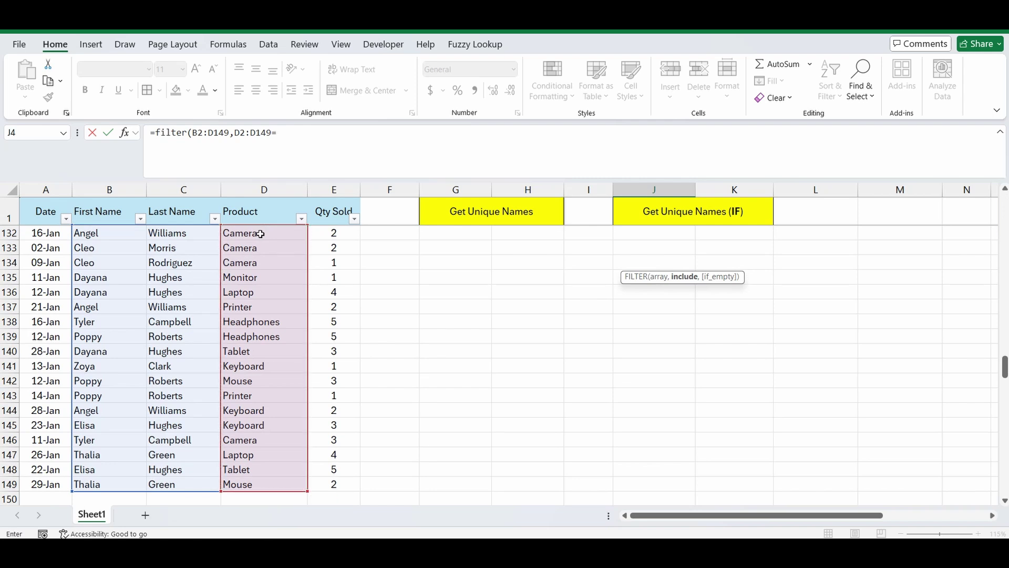
left_click_drag(1004, 366, 1005, 160)
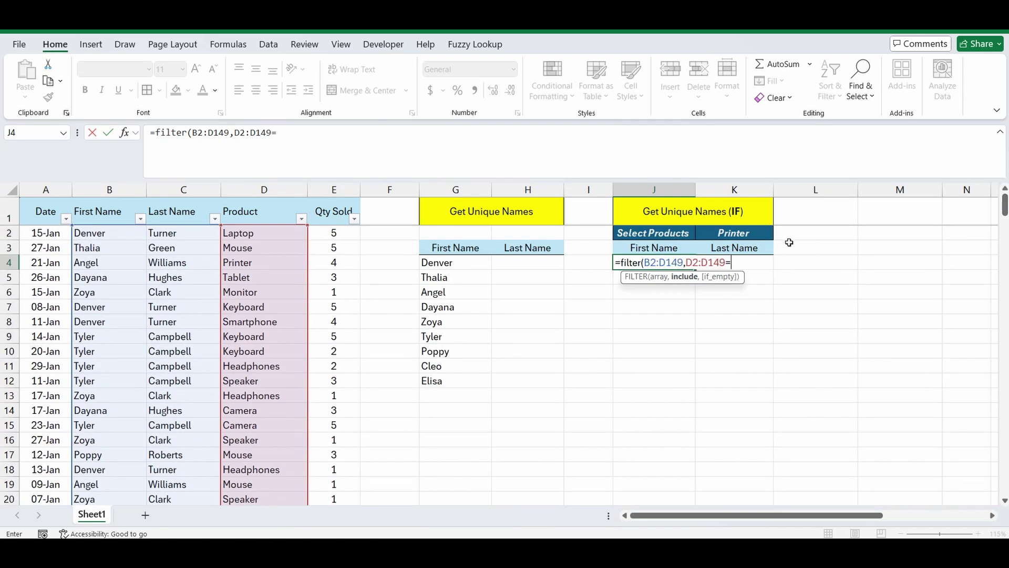
left_click(724, 234)
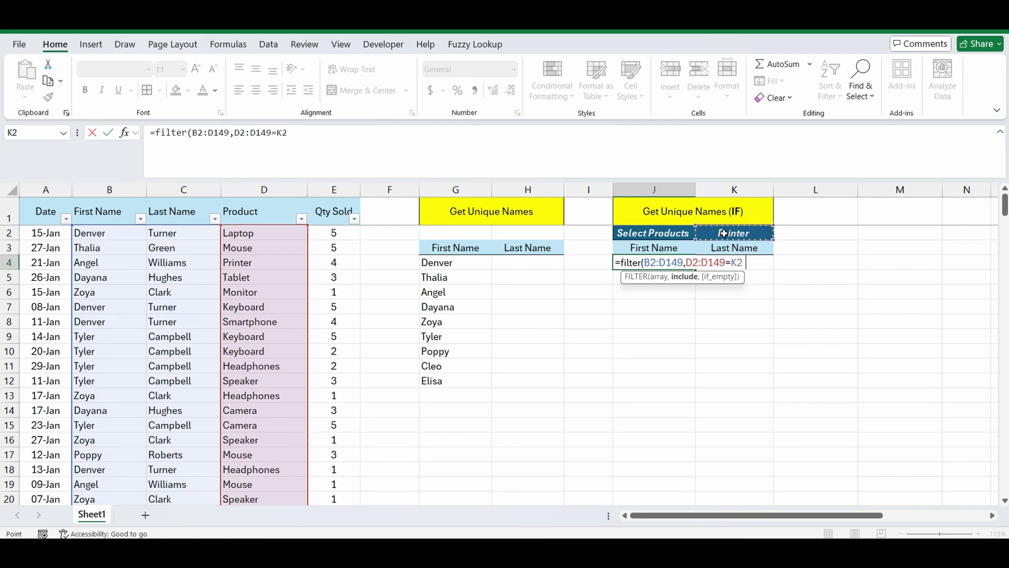
type(")")
key("Return")
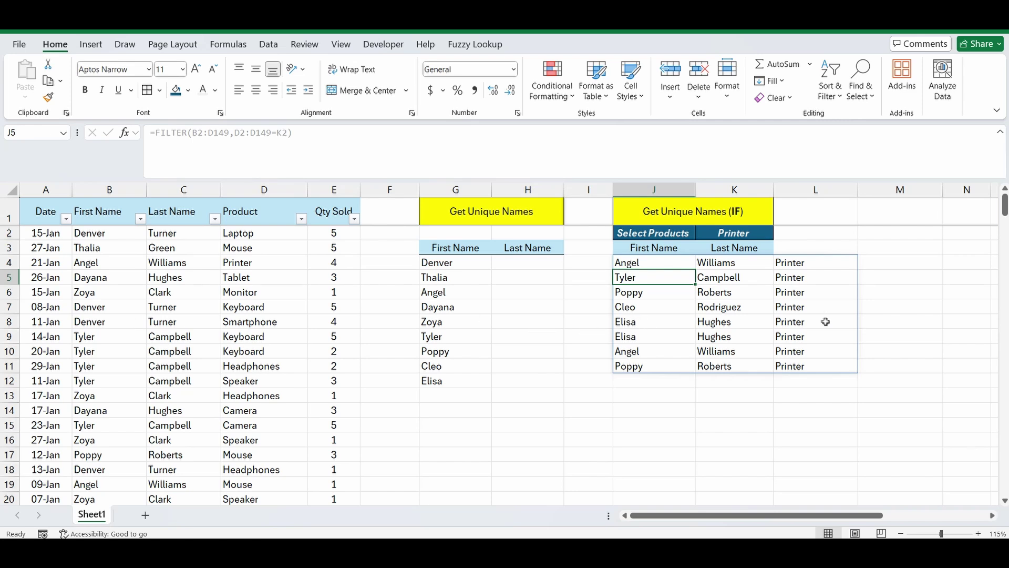
left_click(641, 294)
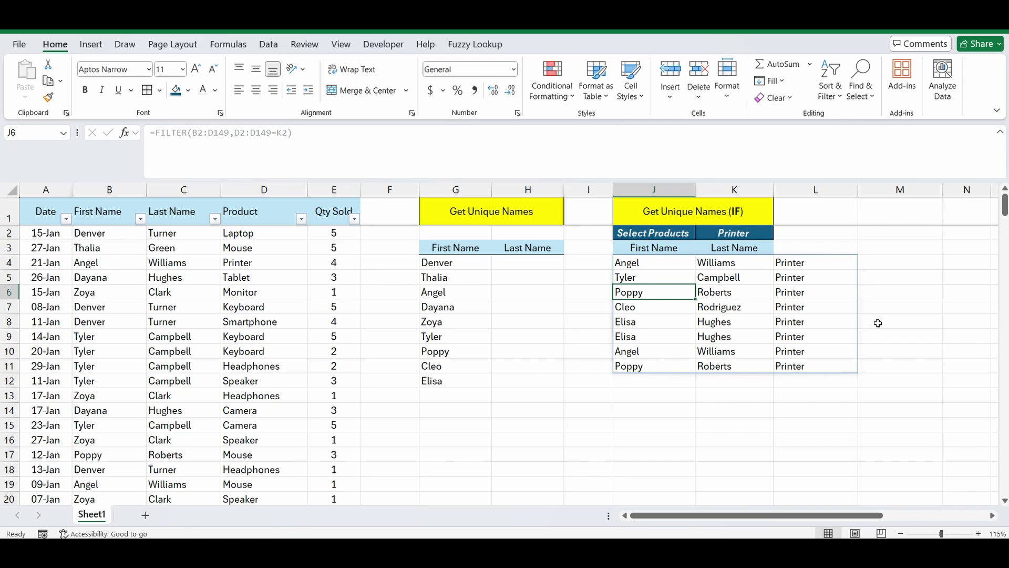
left_click(897, 324)
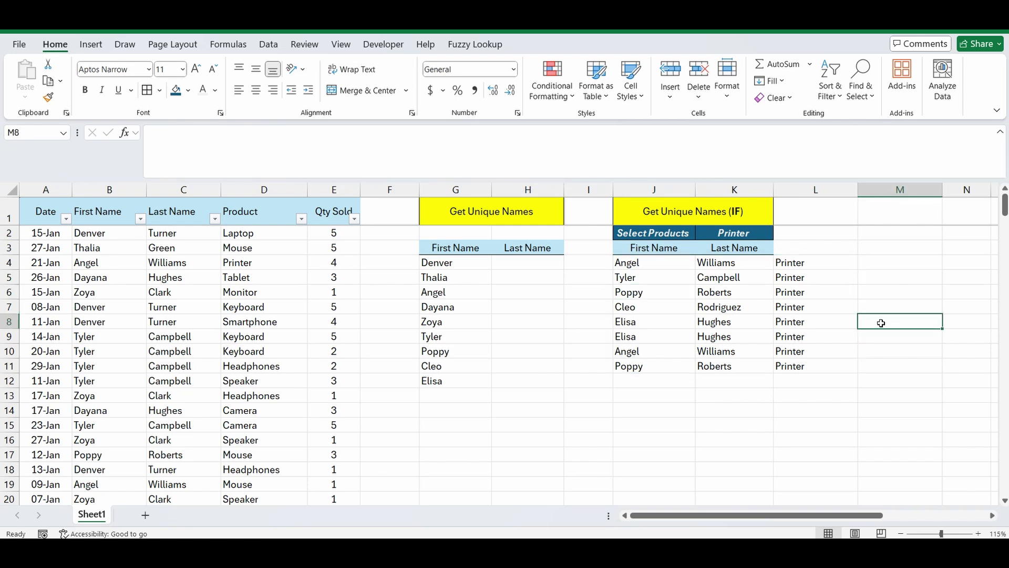
left_click(639, 263)
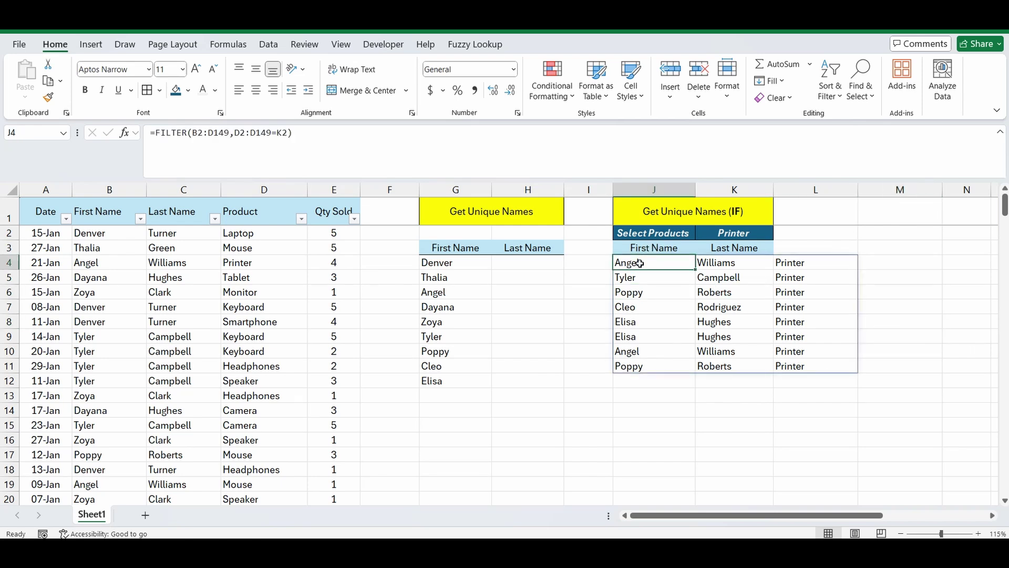
Step: Wrap the J4 formula as =UNIQUE(FILTER(B2:D149,D2:D149=K2)), leaving five unique rows
left_click(157, 135)
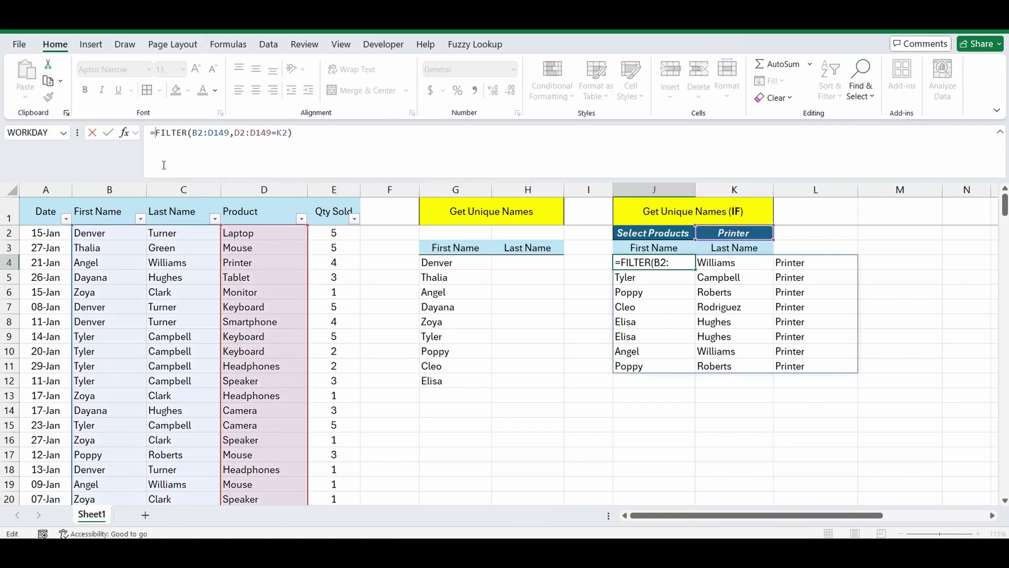
type("unique(")
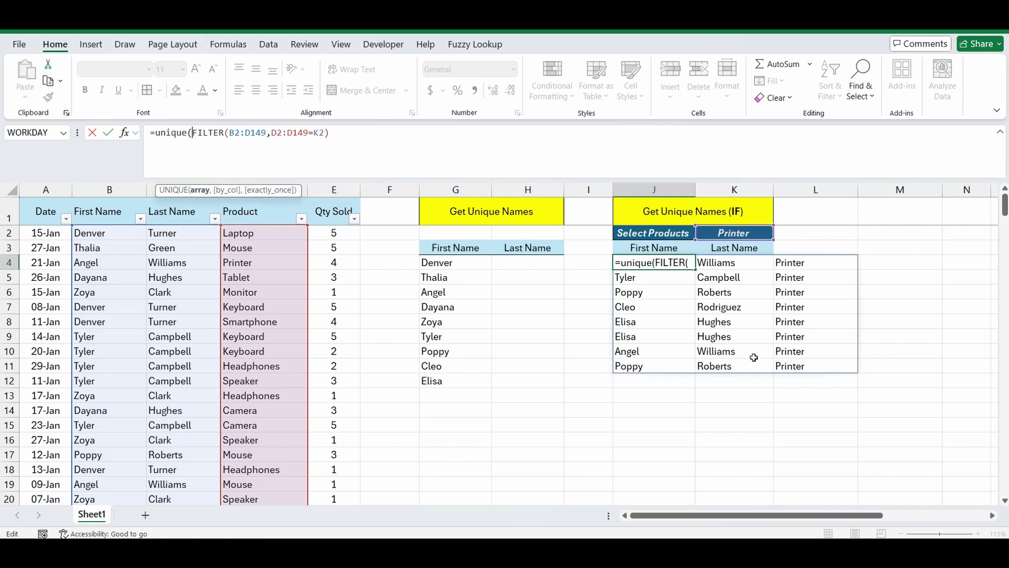
left_click(333, 136)
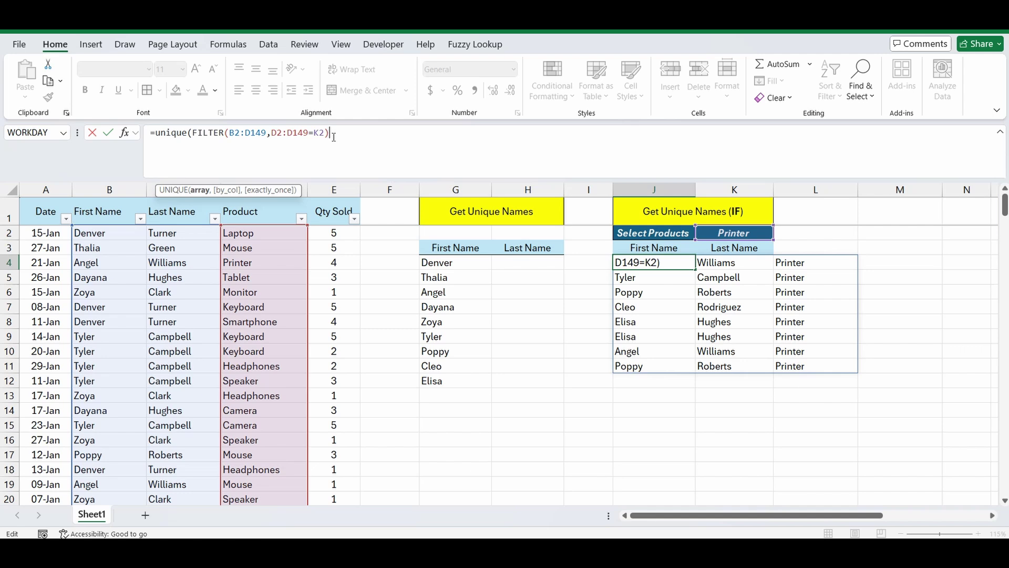
type(")")
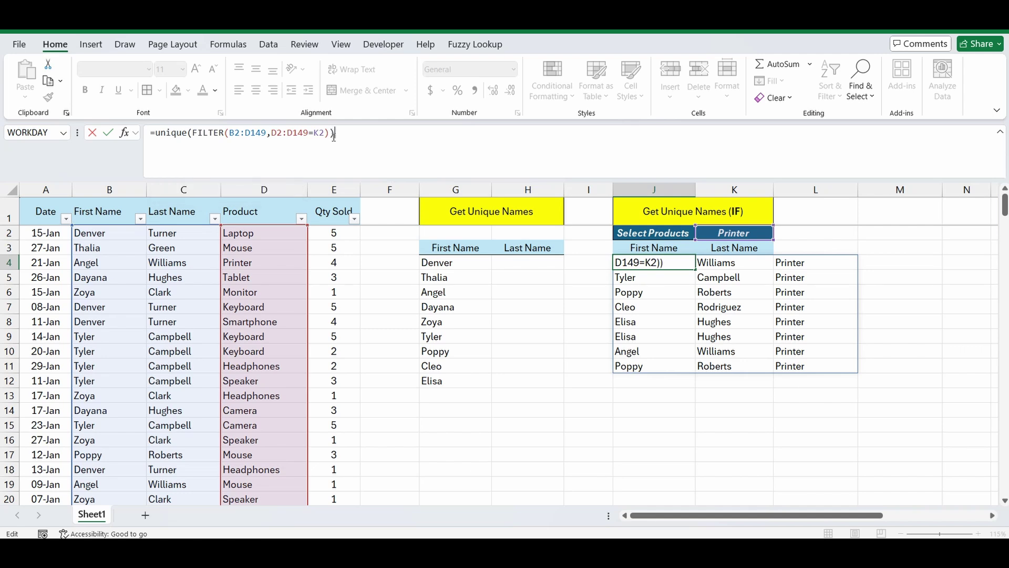
key("Return")
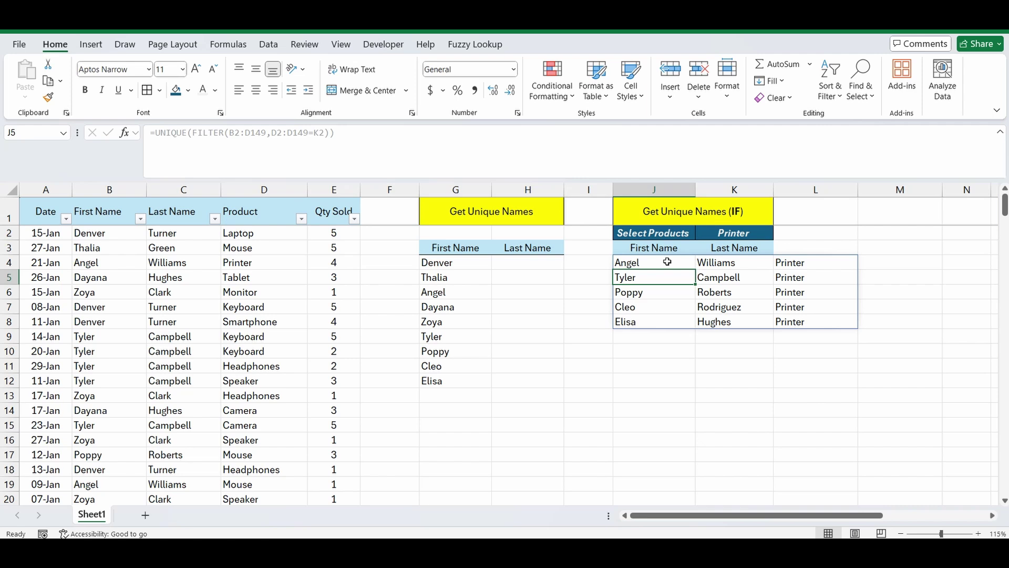
Step: Wrap the J4 formula in CHOOSECOLS(...,1,2) to keep only first and last names
left_click(667, 262)
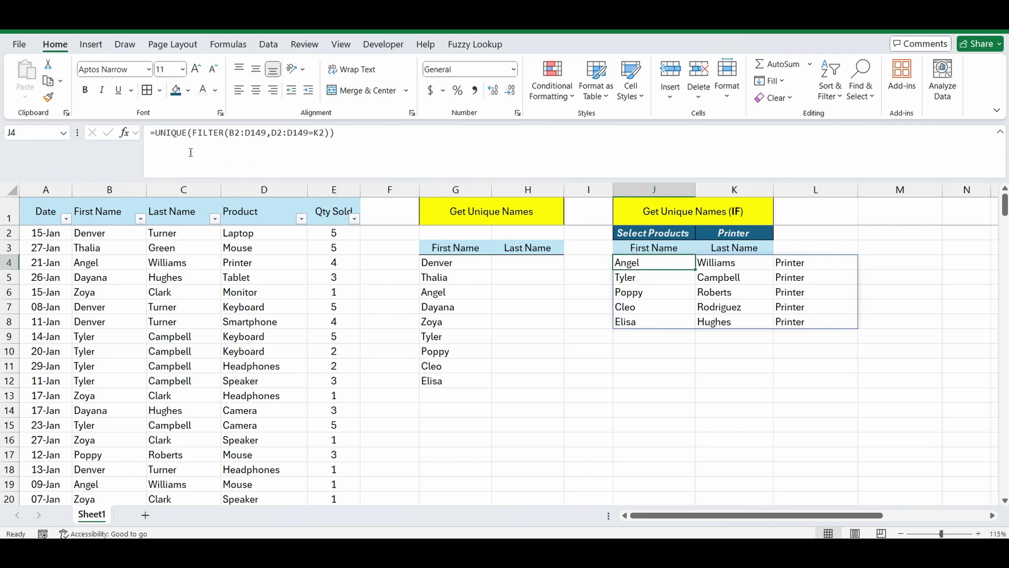
left_click(156, 134)
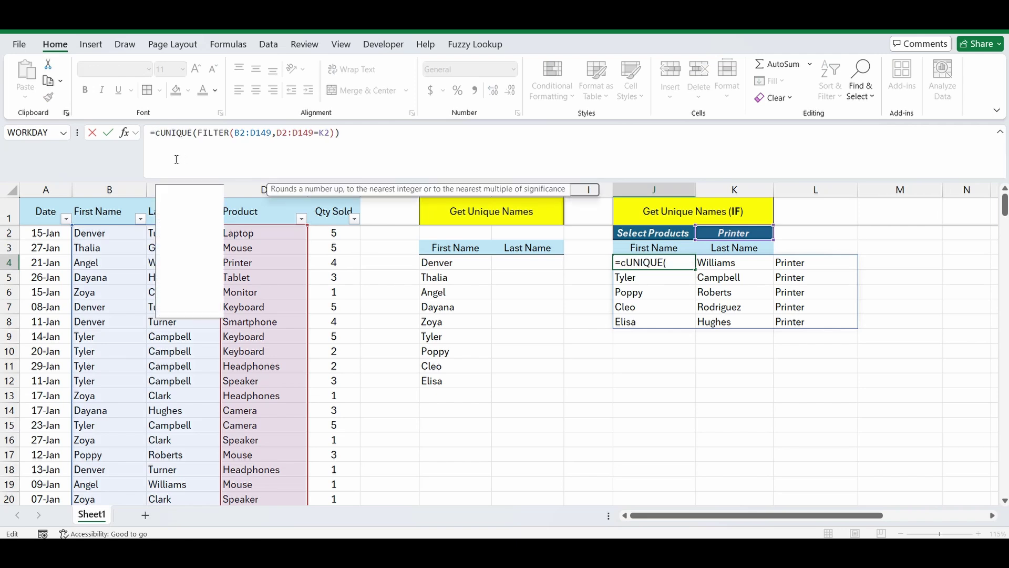
type("ho")
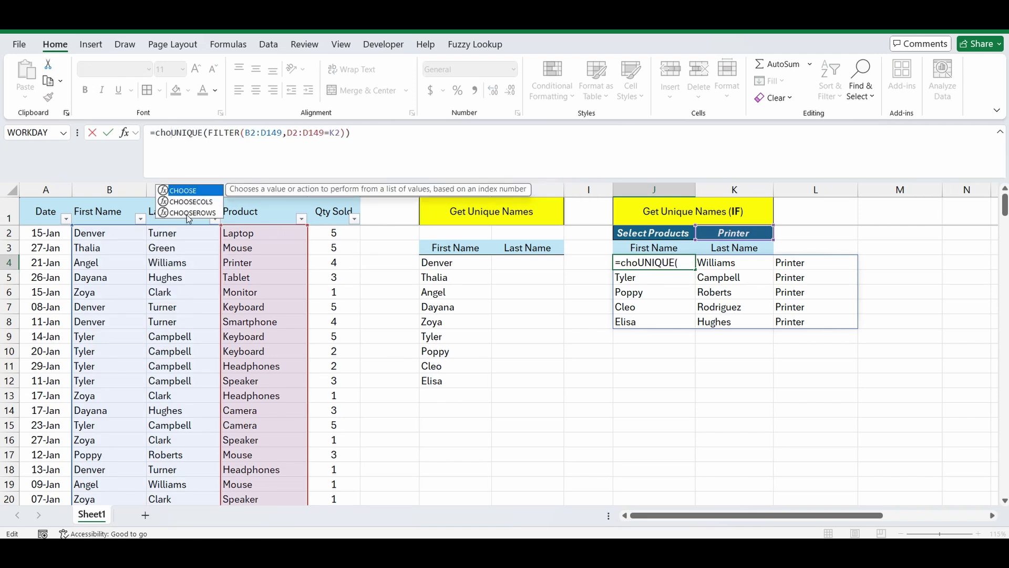
double_click(192, 201)
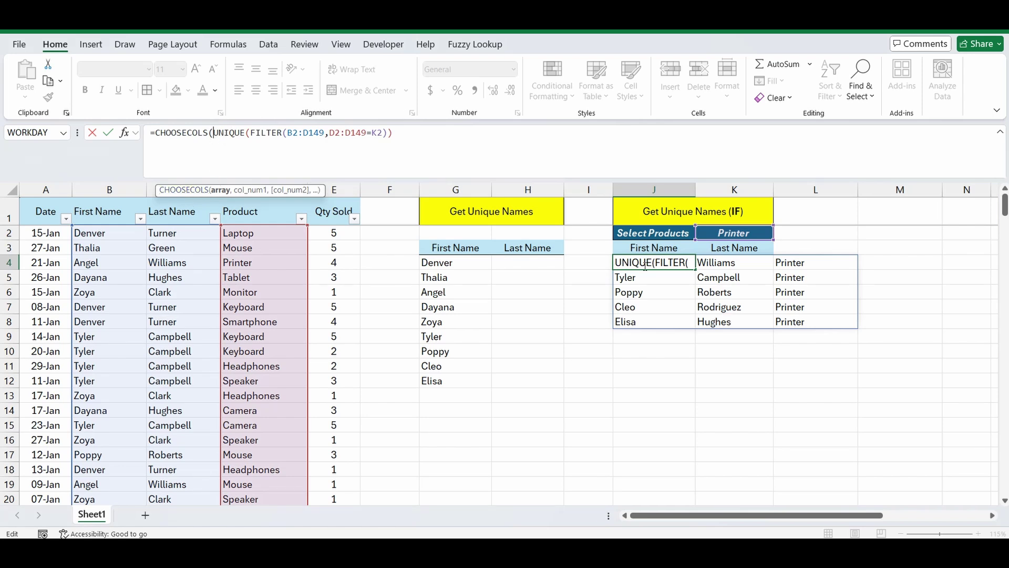
left_click(395, 134)
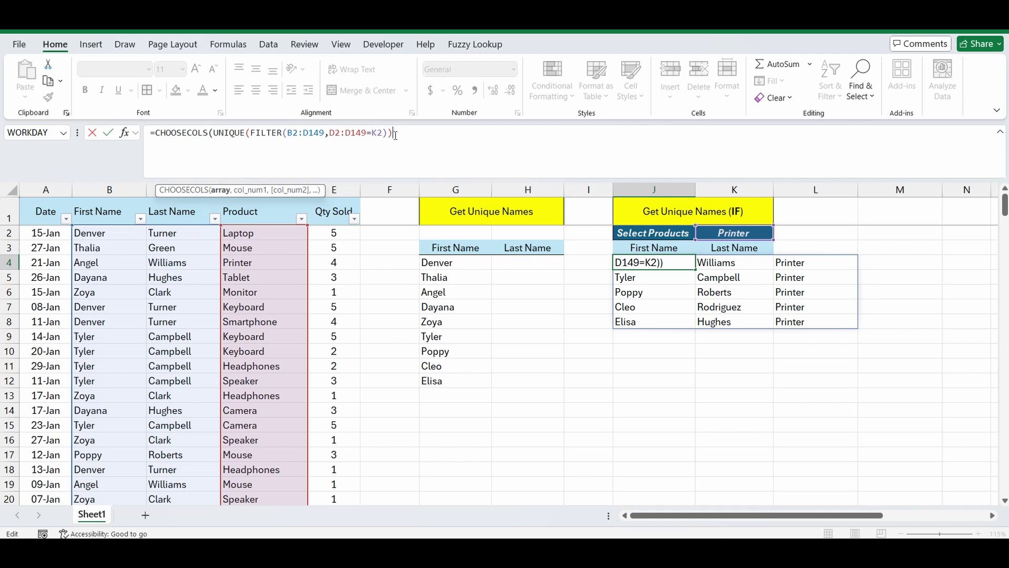
type(",")
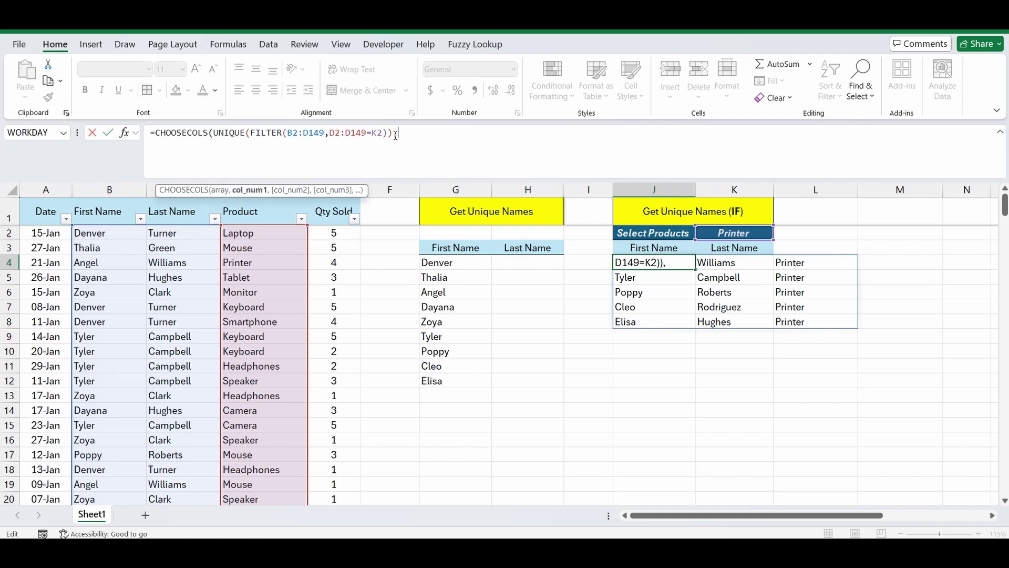
type("1")
type(",")
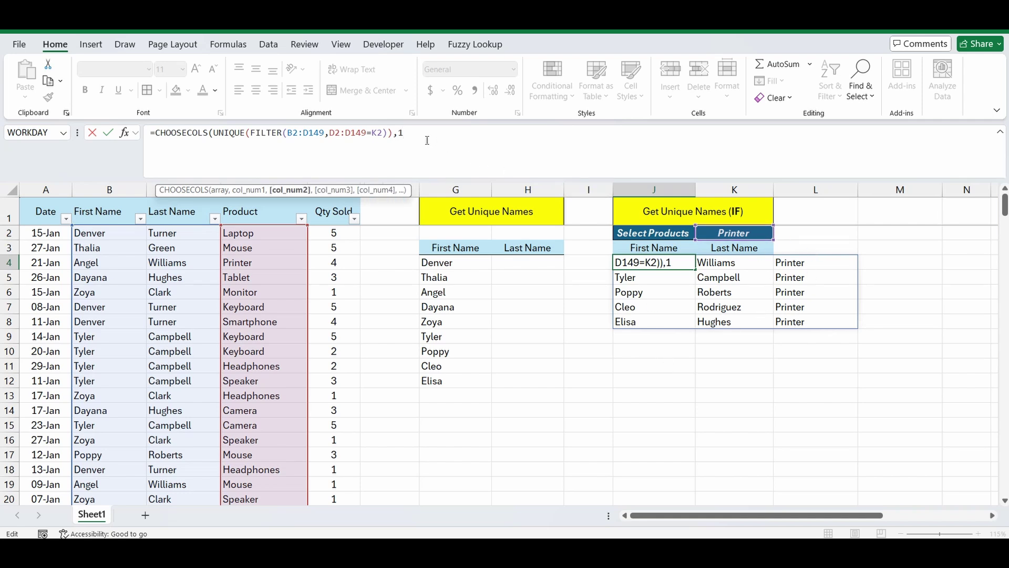
type("2)")
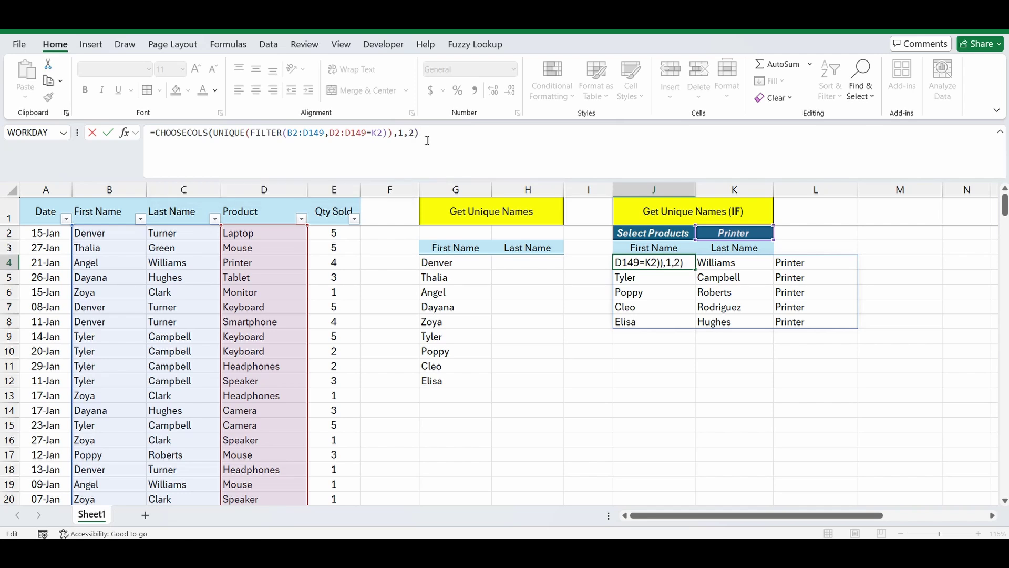
key("Return")
left_click(875, 289)
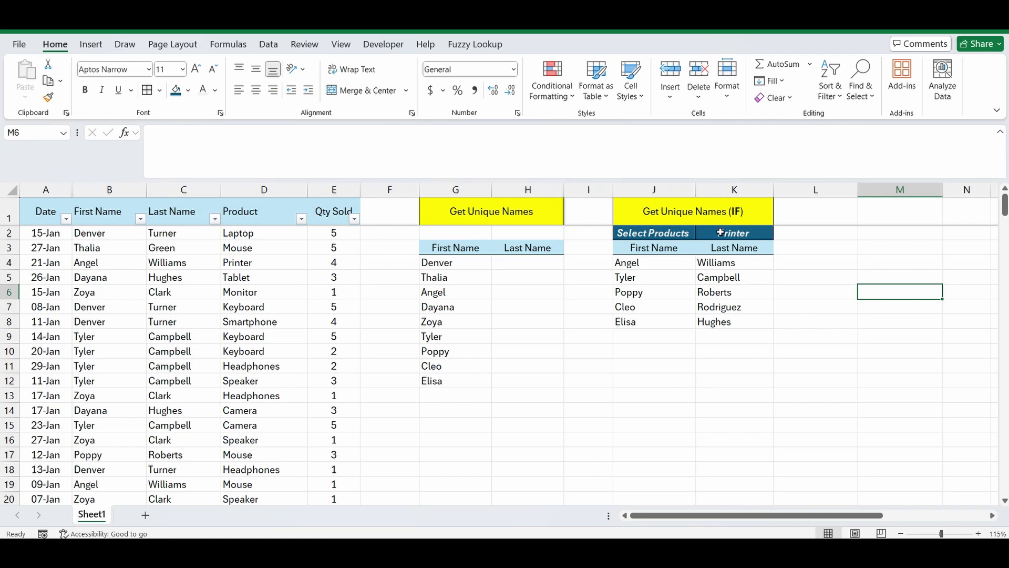
Step: Enter Smartphone in K2 so J4 lists seven unique salespeople
left_click(735, 233)
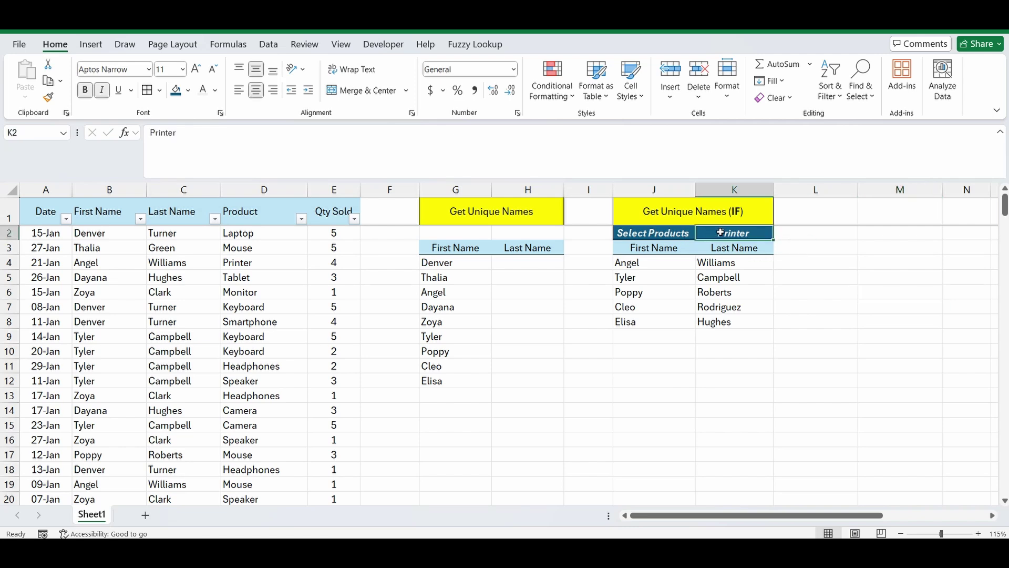
type("Smartph")
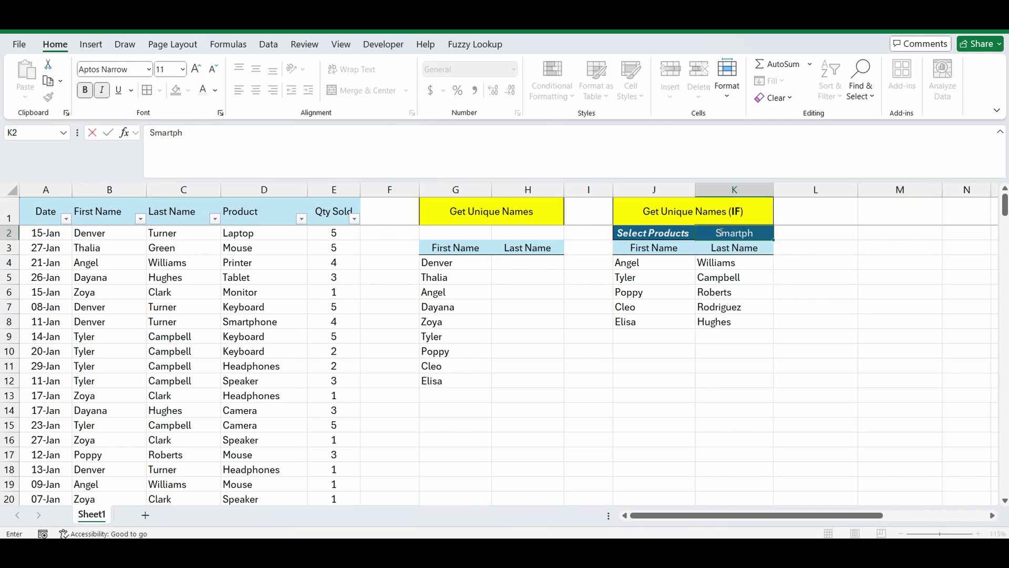
type("one")
key("Return")
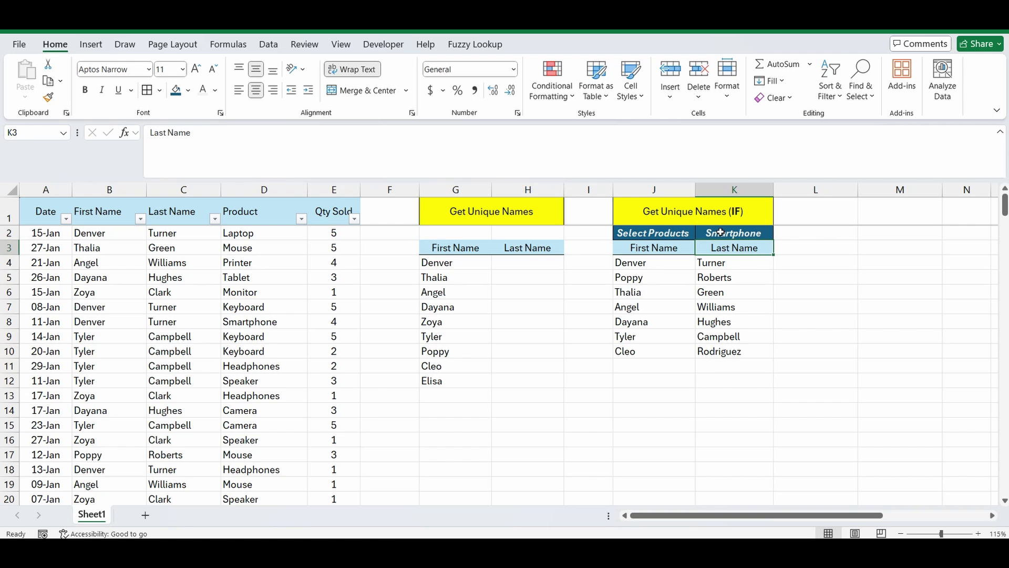
left_click(948, 394)
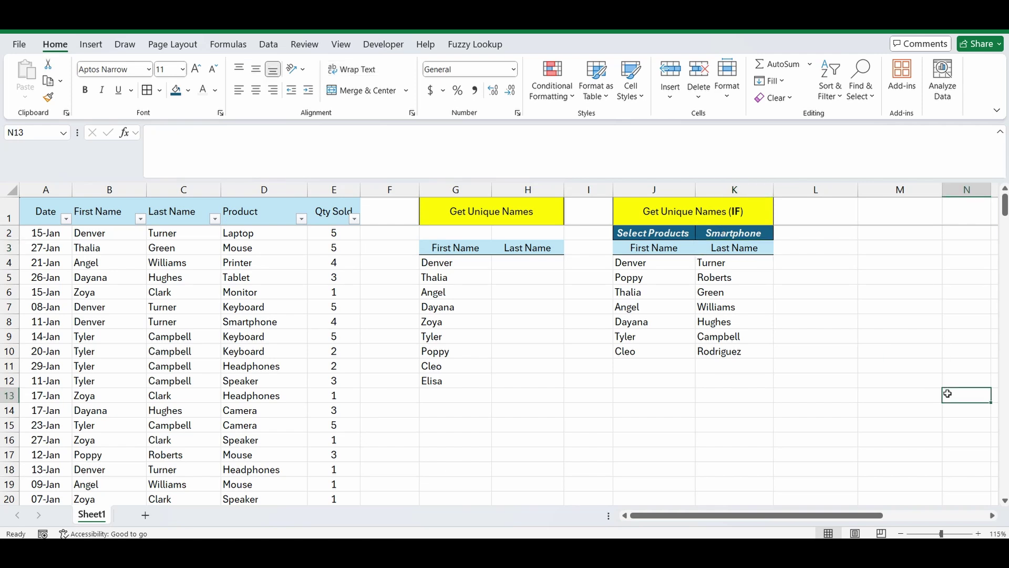